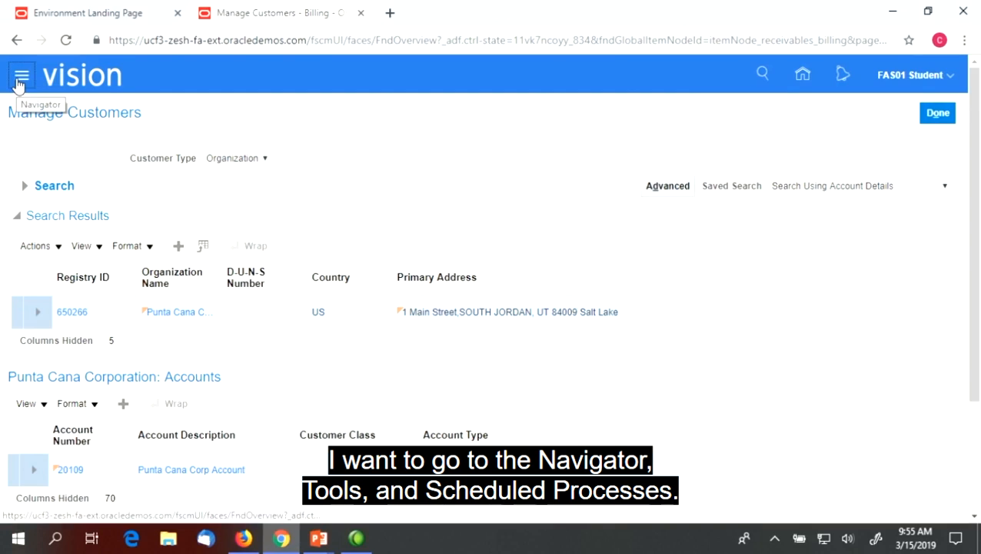
# - Open the Scheduled Processes page from the Tools group of the Navigator
pyautogui.scroll(-5, 145, 346)
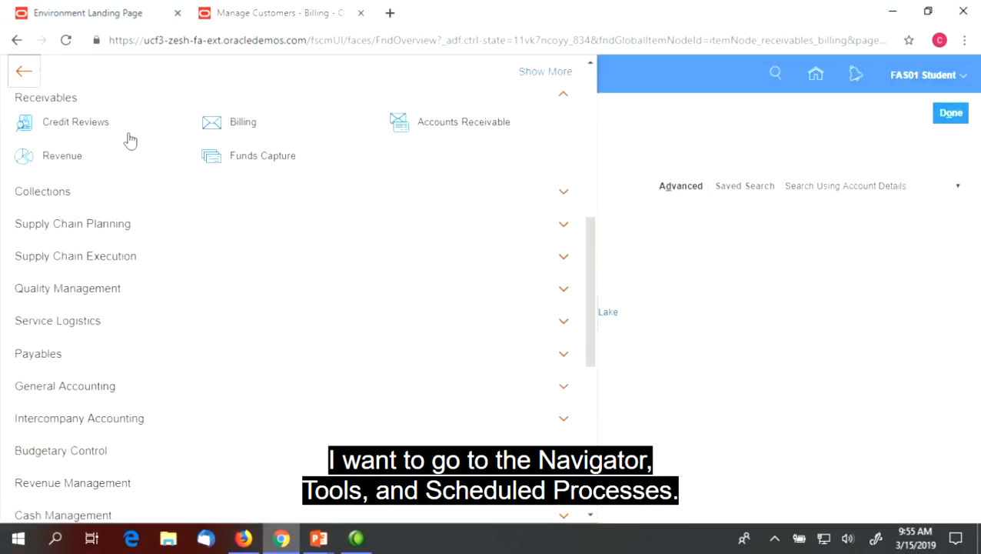
pyautogui.scroll(-6, 101, 140)
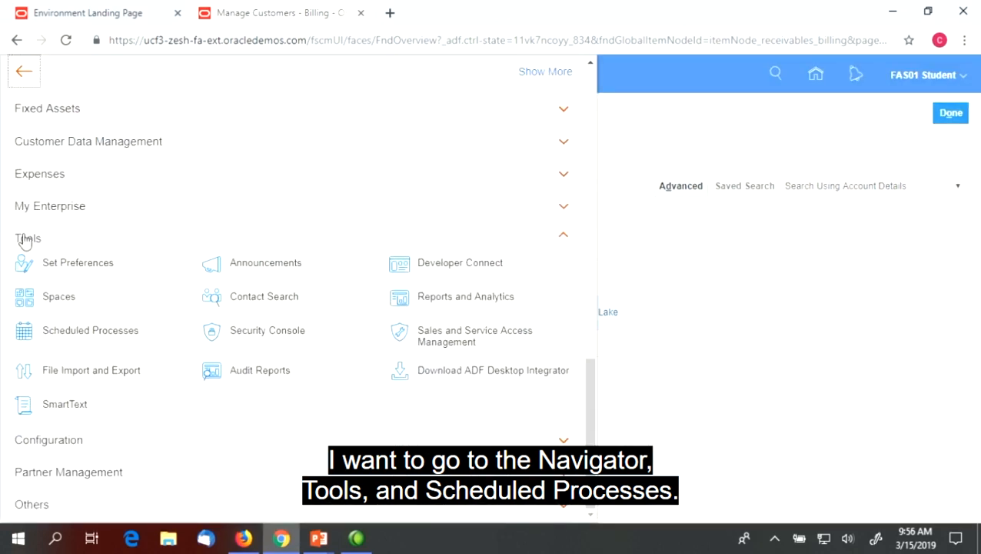
pyautogui.click(86, 333)
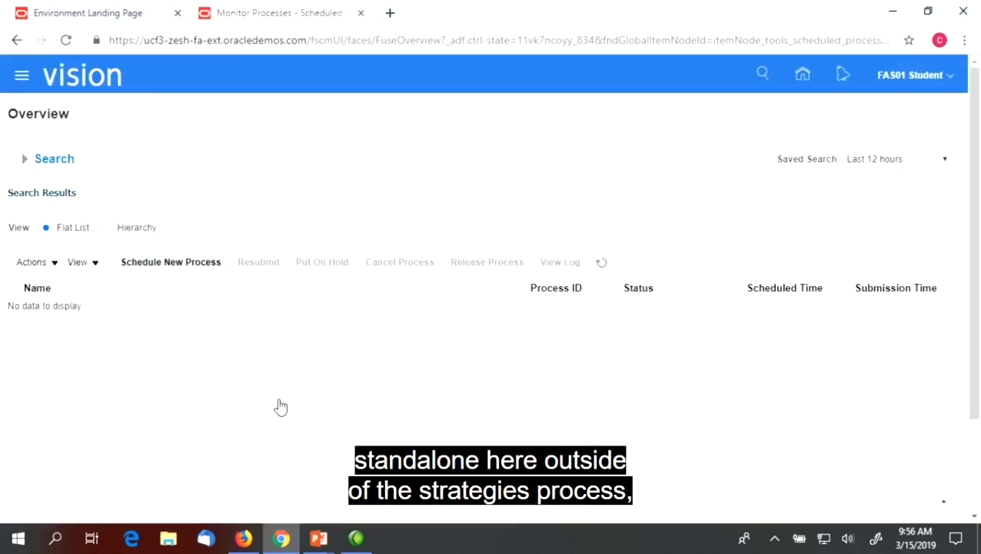
# - Start scheduling a new job, search the process names for Send Dunning Letters, and select that process
pyautogui.click(157, 265)
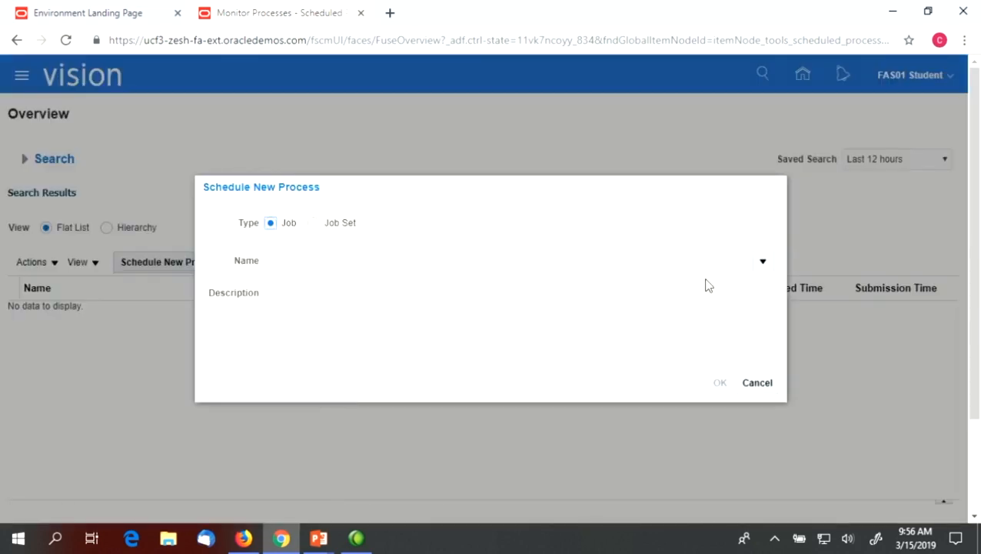
pyautogui.click(770, 262)
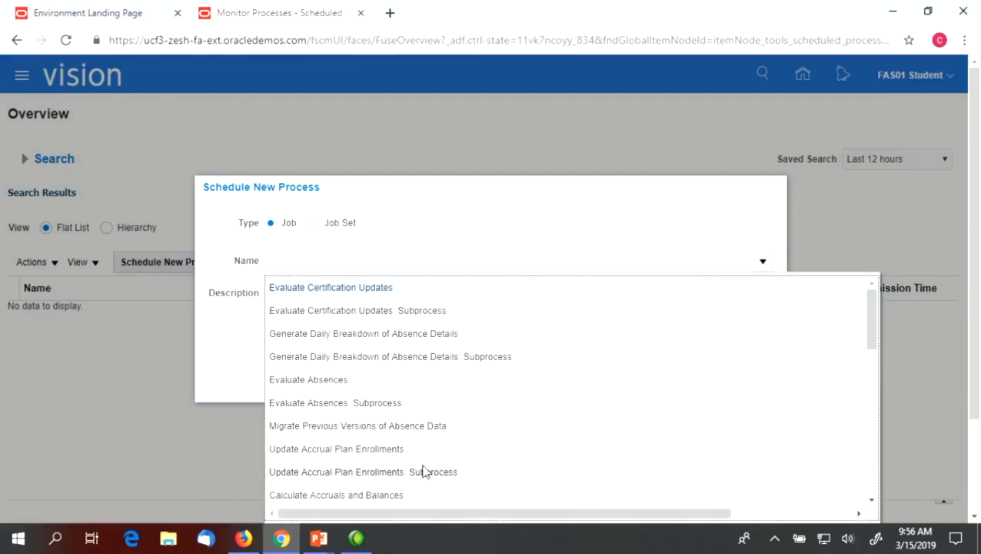
pyautogui.moveTo(882, 309); pyautogui.dragTo(875, 438)
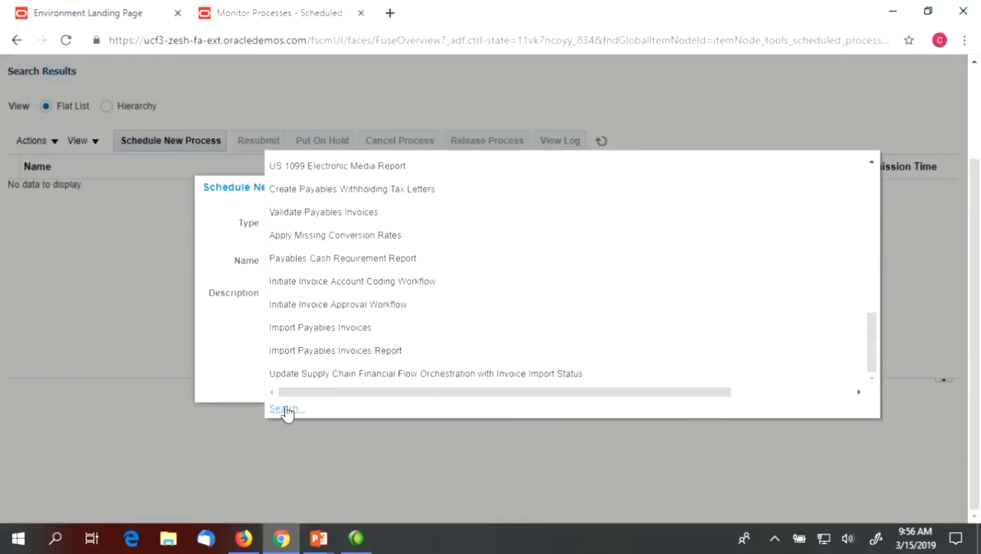
pyautogui.click(283, 408)
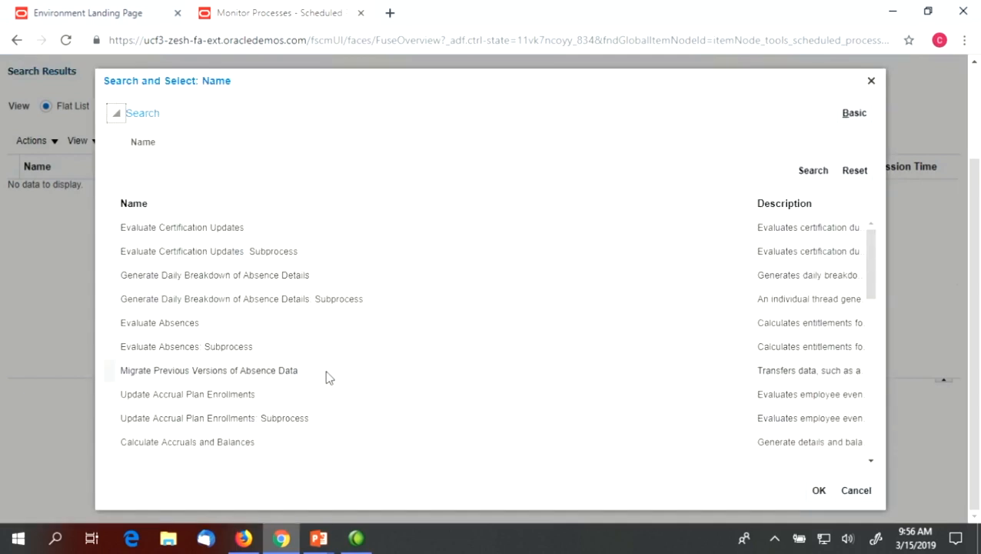
pyautogui.click(185, 139)
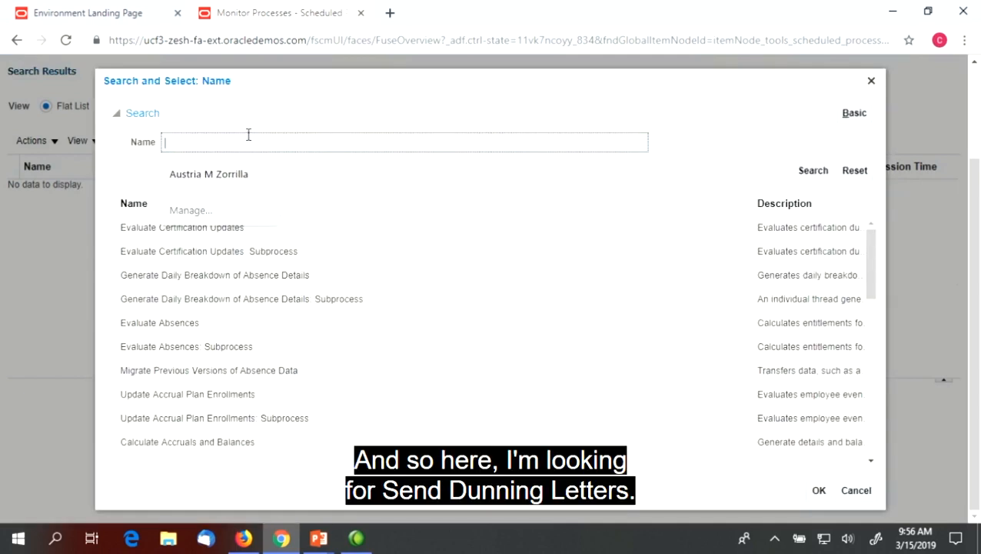
pyautogui.write('Send Dunning')
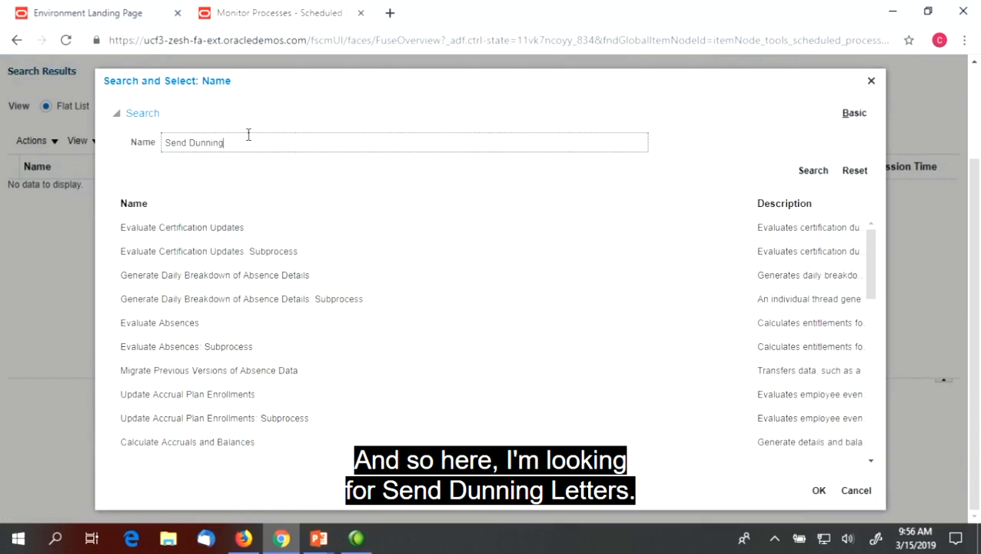
pyautogui.write(' Letters')
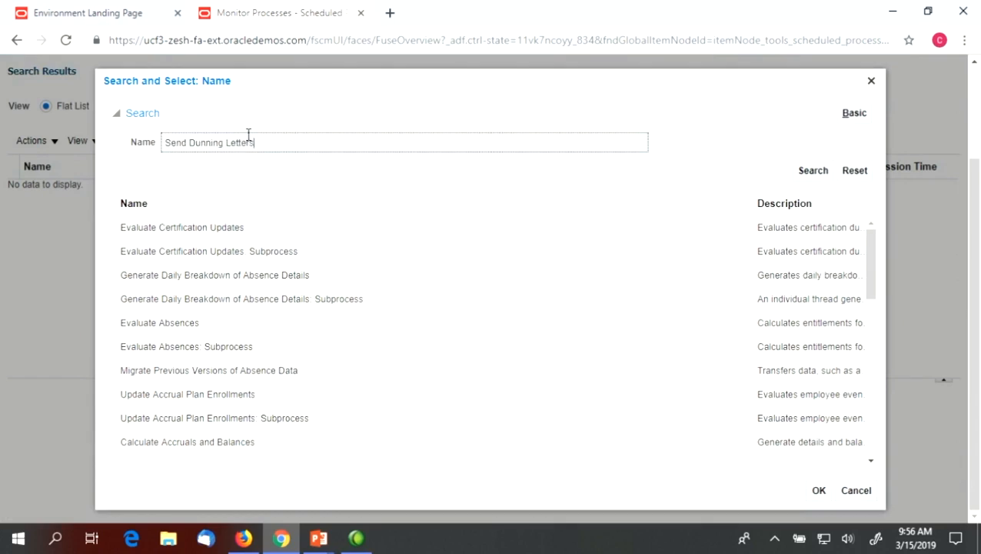
pyautogui.click(813, 169)
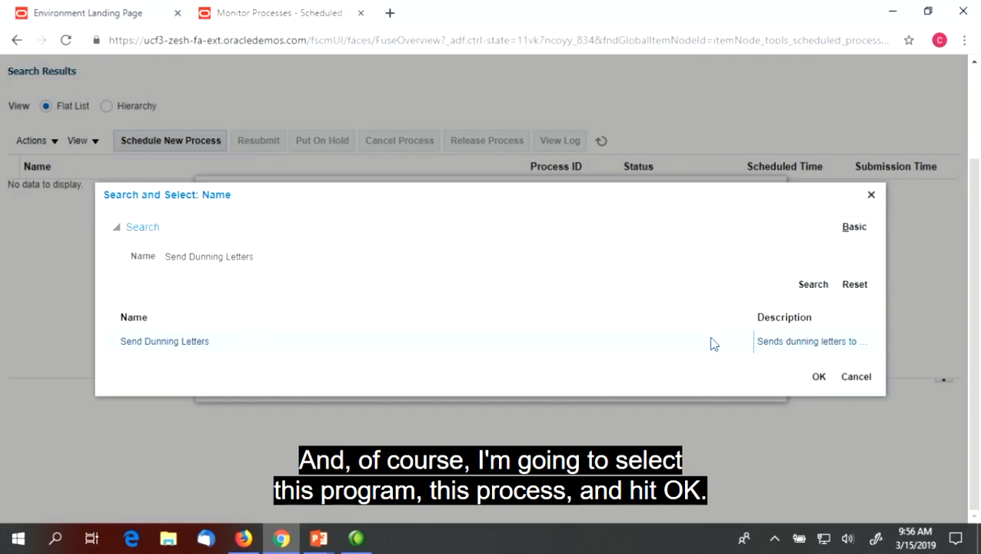
pyautogui.click(819, 377)
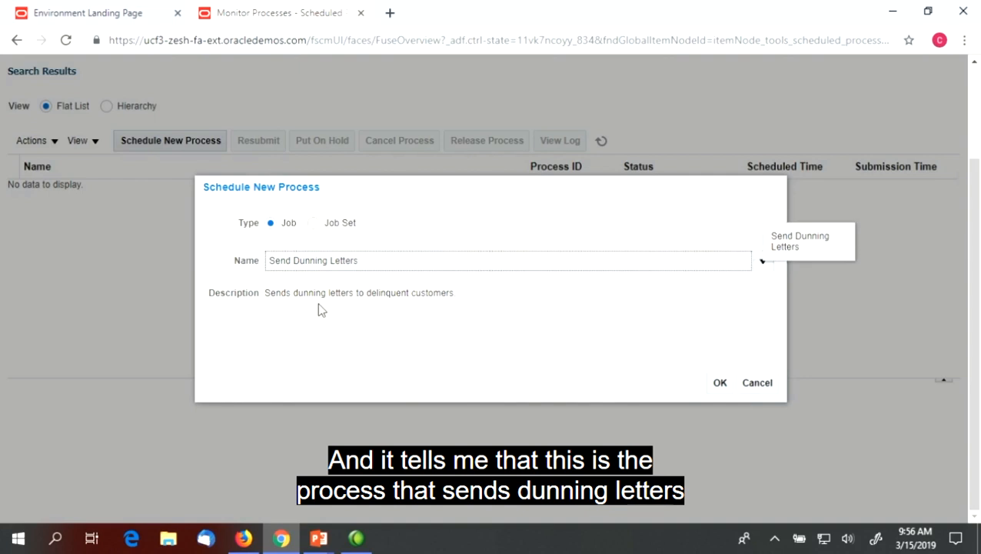
pyautogui.click(721, 382)
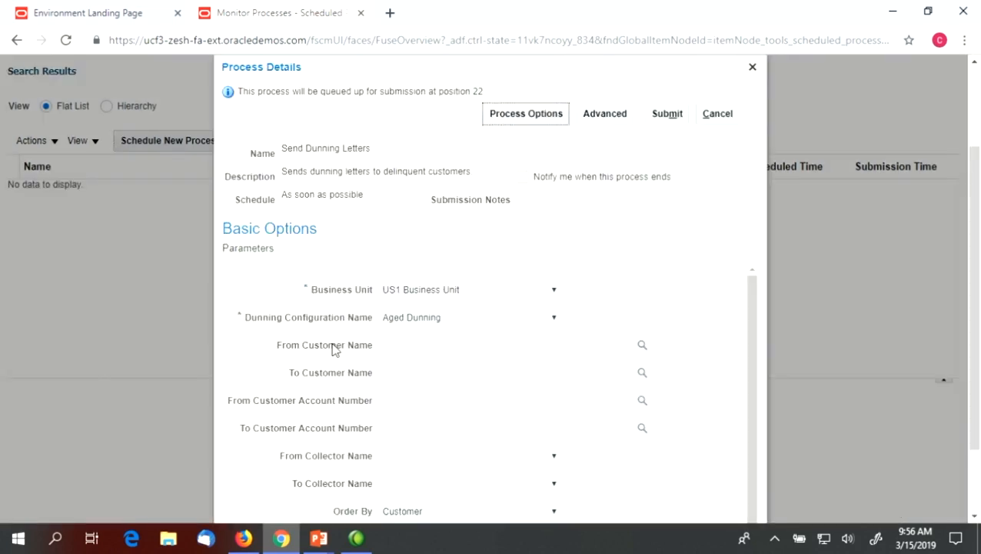
# - Limit the process to Punta Cana Corporation as both the From and To Customer Name
pyautogui.scroll(-2, 970, 285)
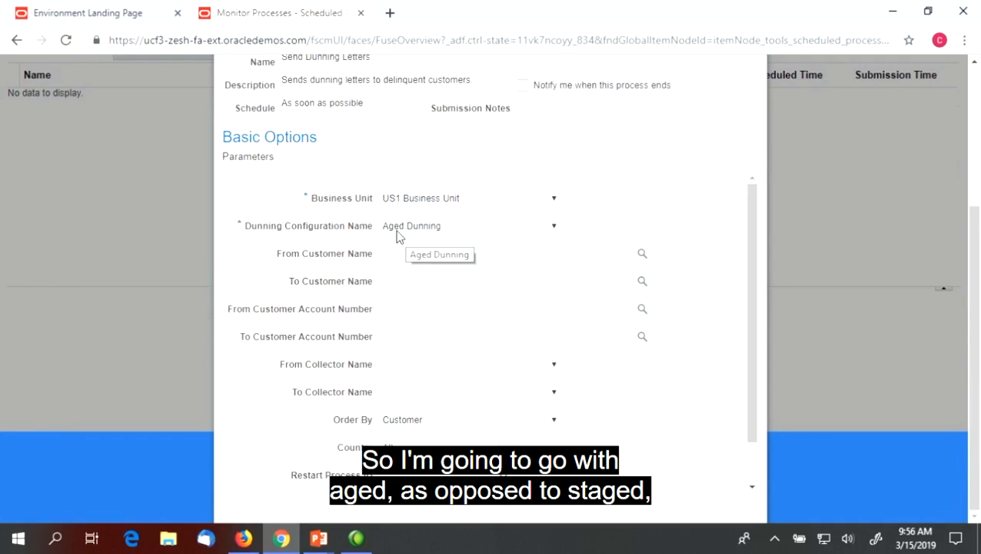
pyautogui.click(411, 253)
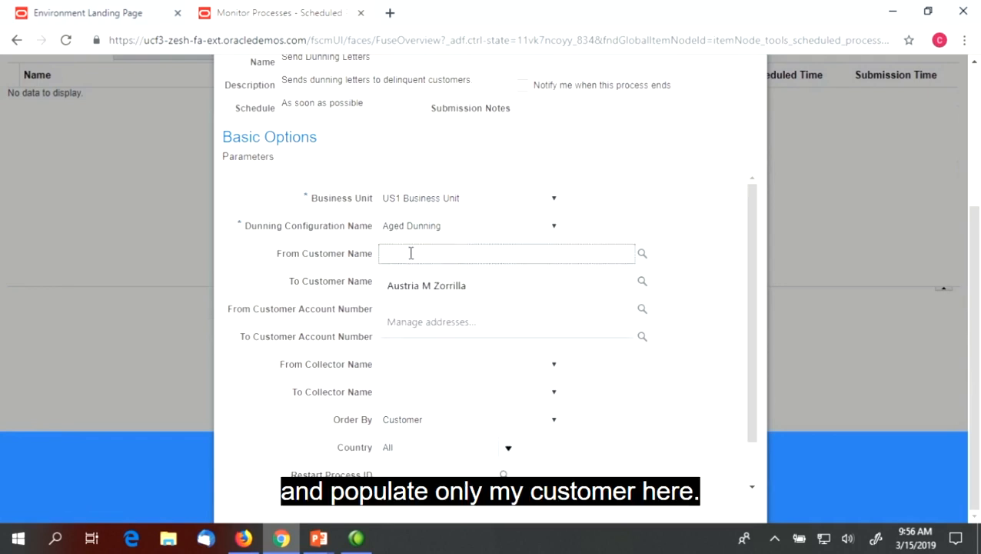
pyautogui.write('Punta')
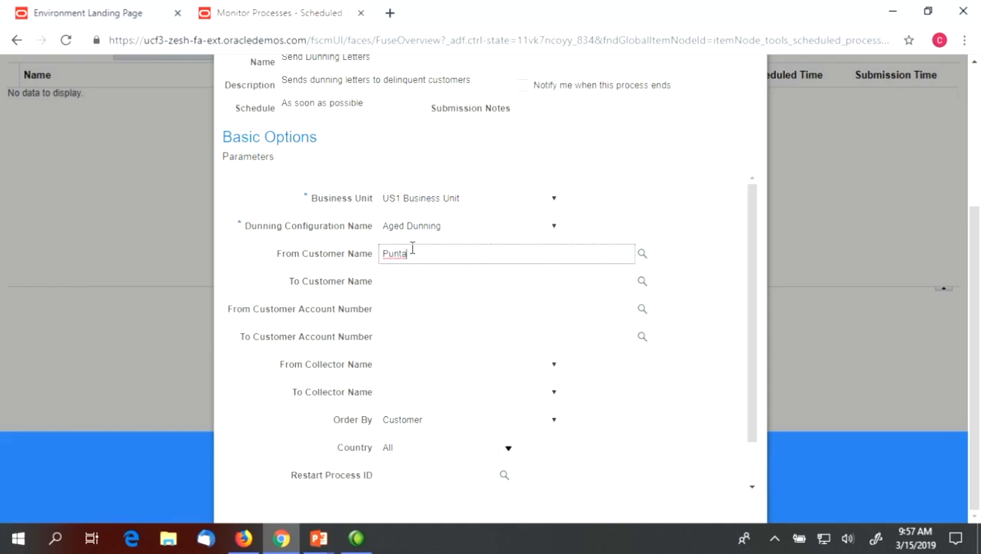
pyautogui.click(642, 253)
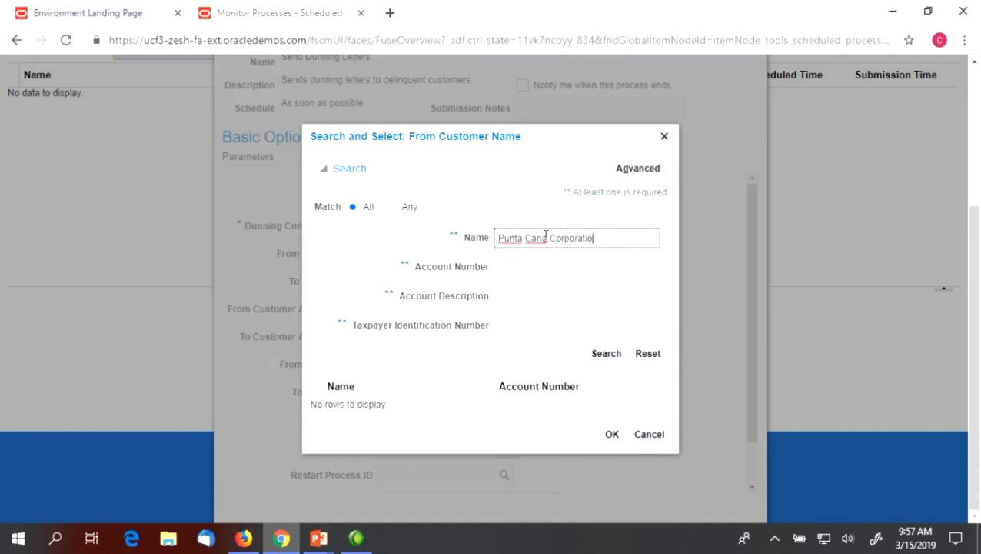
pyautogui.moveTo(629, 241); pyautogui.dragTo(386, 277)
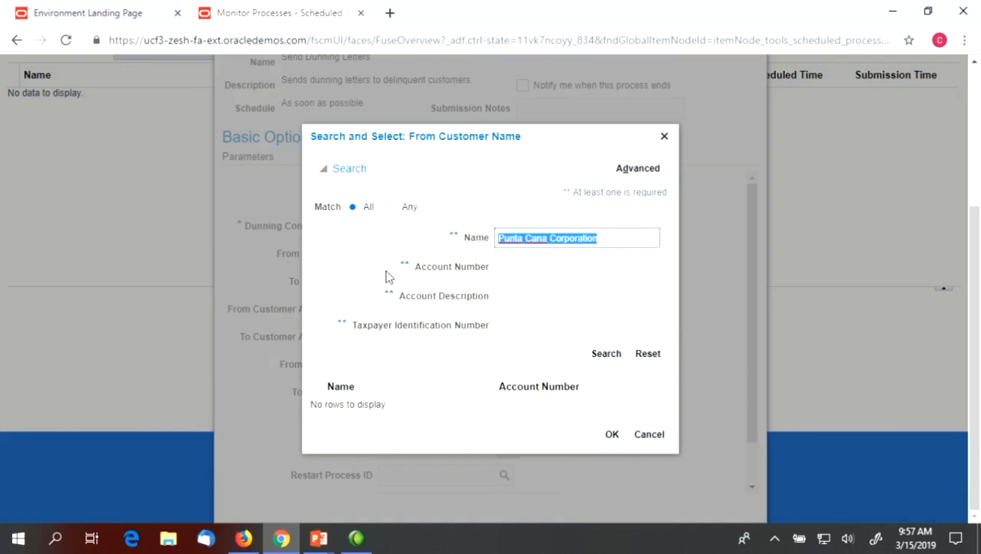
pyautogui.click(611, 354)
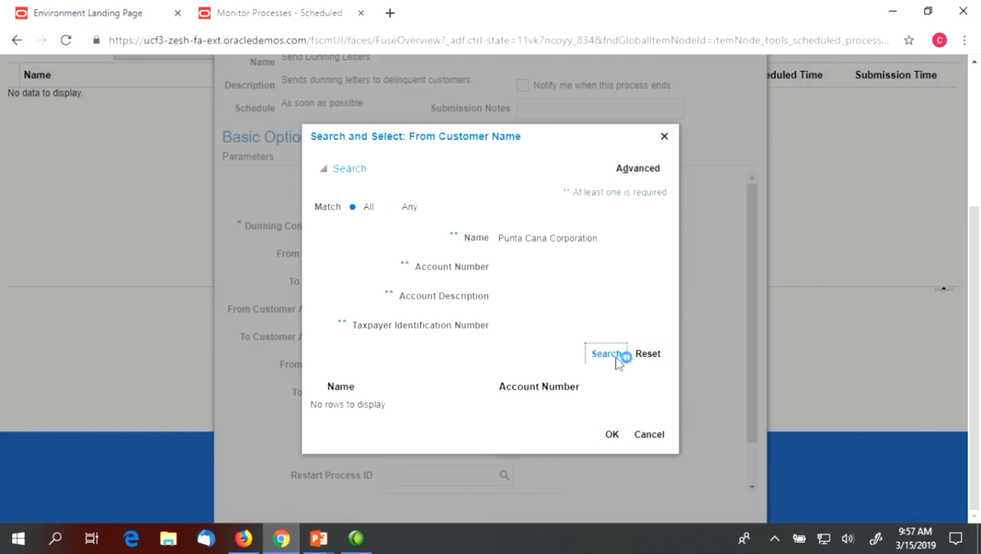
pyautogui.click(613, 441)
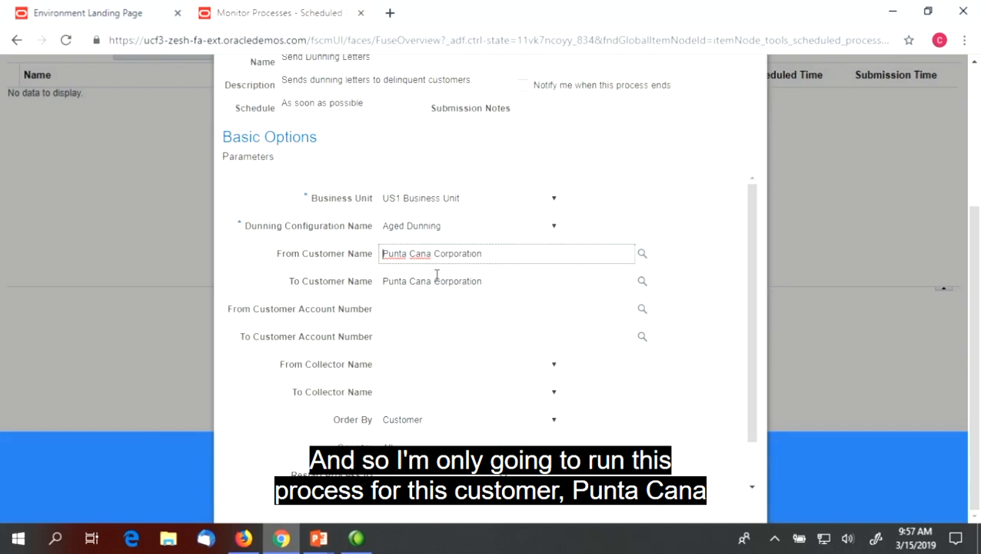
# - Review the remaining Send Dunning Letters parameters, down to the e-mail address option
pyautogui.scroll(-2, 453, 323)
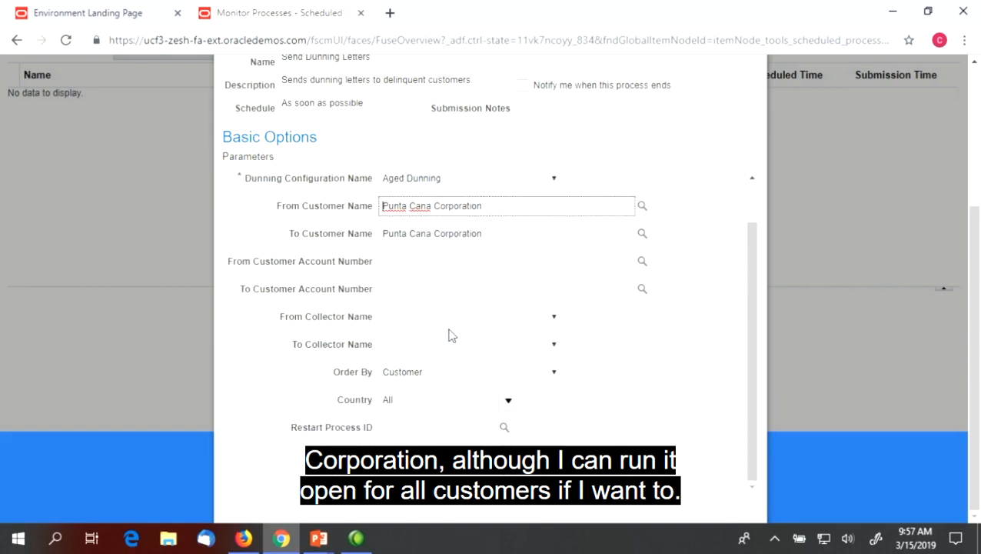
pyautogui.scroll(2, 451, 322)
pyautogui.scroll(-2, 456, 292)
pyautogui.click(407, 484)
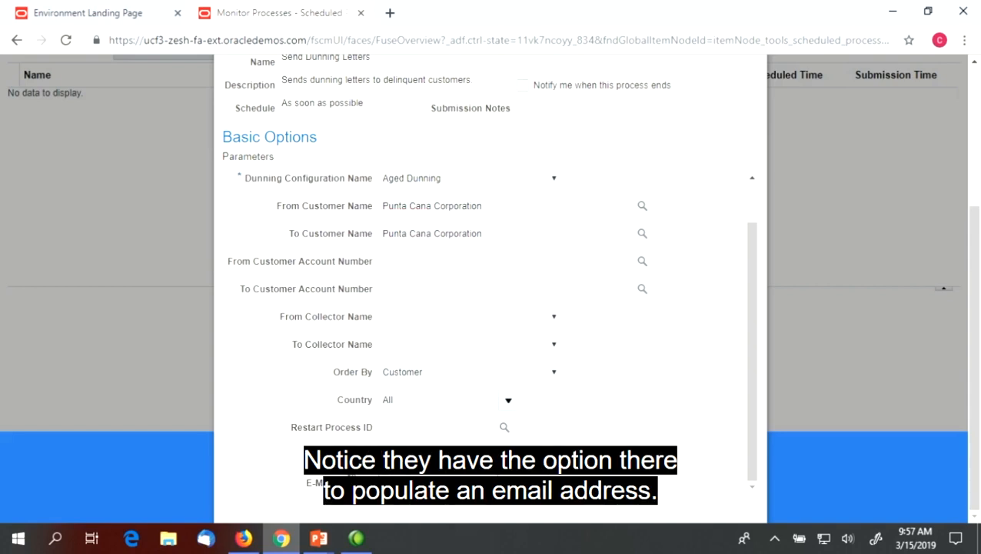
pyautogui.scroll(2, 369, 306)
pyautogui.scroll(-2, 355, 331)
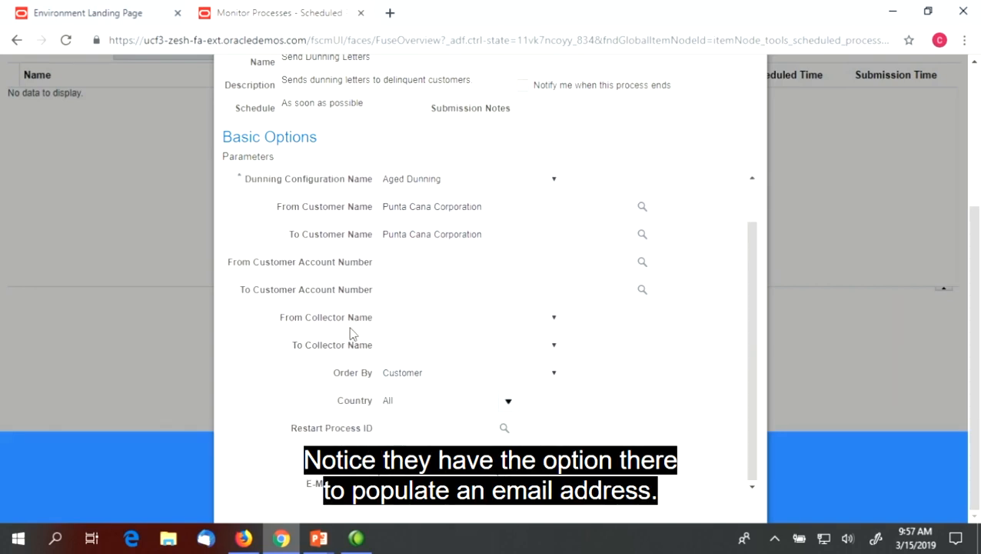
pyautogui.scroll(1, 352, 335)
pyautogui.scroll(-1, 356, 319)
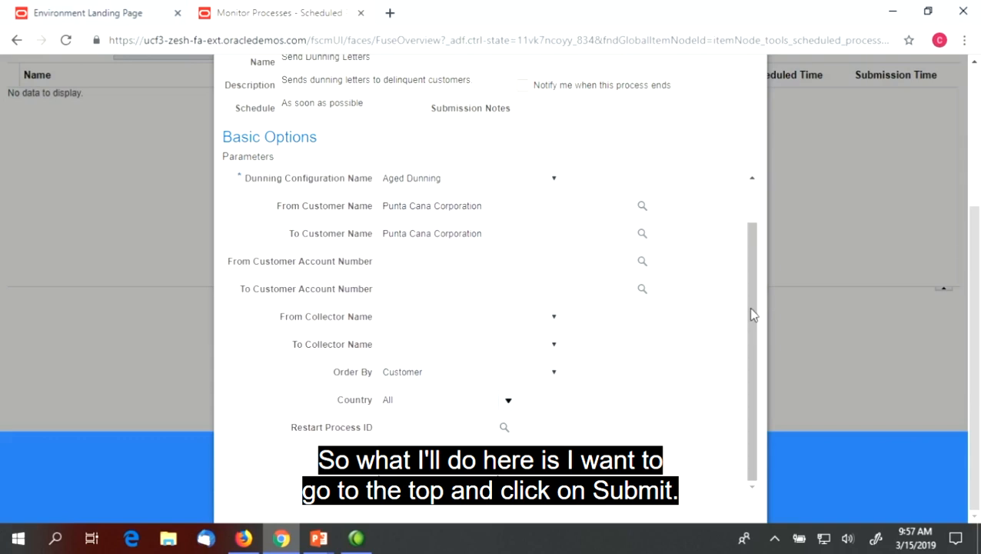
# - Submit the Send Dunning Letters process and acknowledge the confirmation
pyautogui.scroll(3, 974, 306)
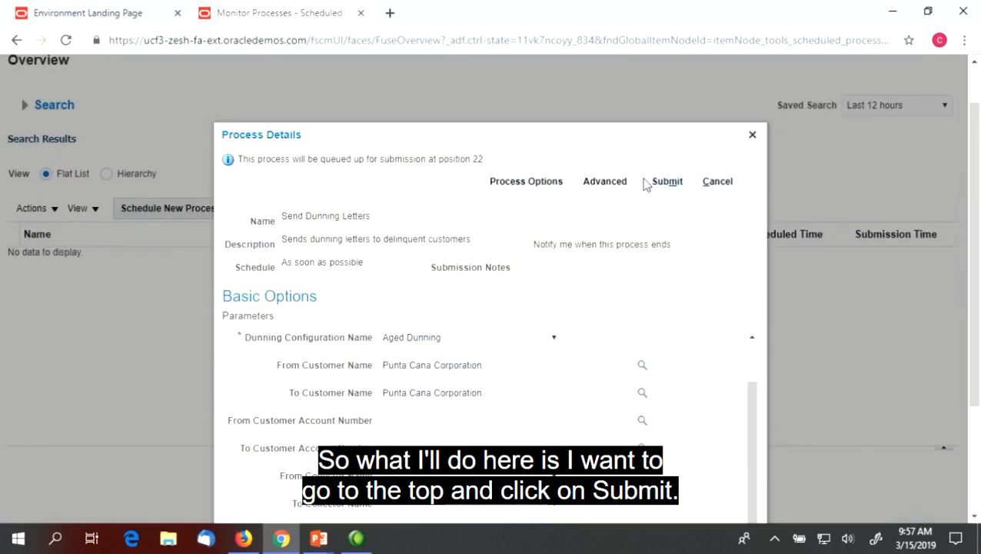
pyautogui.click(665, 185)
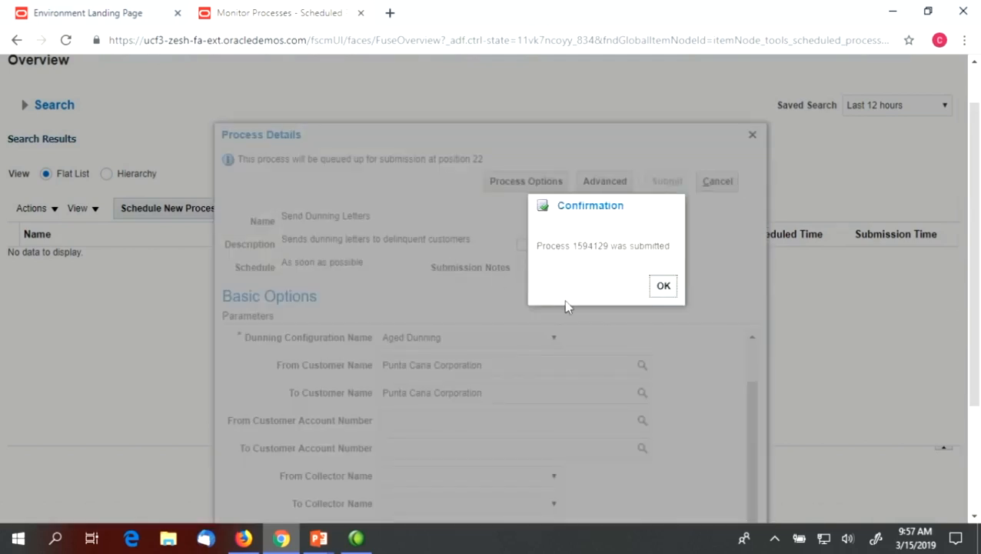
pyautogui.click(661, 291)
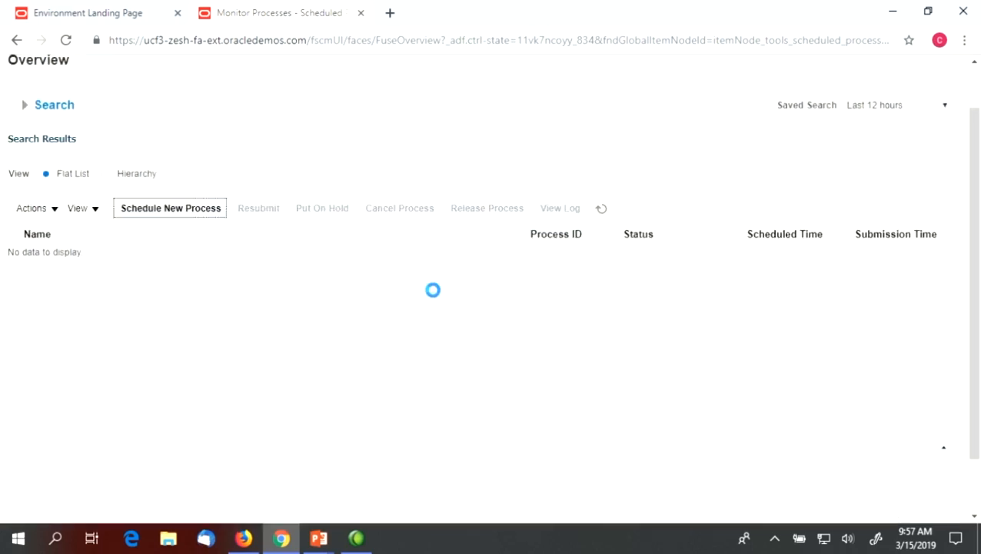
# - Refresh the process list repeatedly to check the status of Send Dunning Letters and its Dunning Delivery process
pyautogui.click(601, 210)
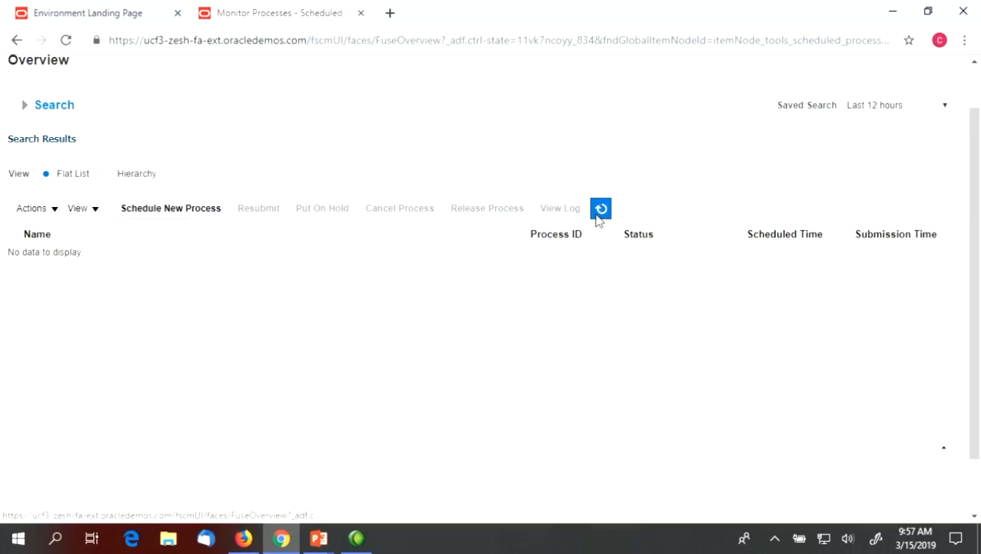
pyautogui.click(601, 210)
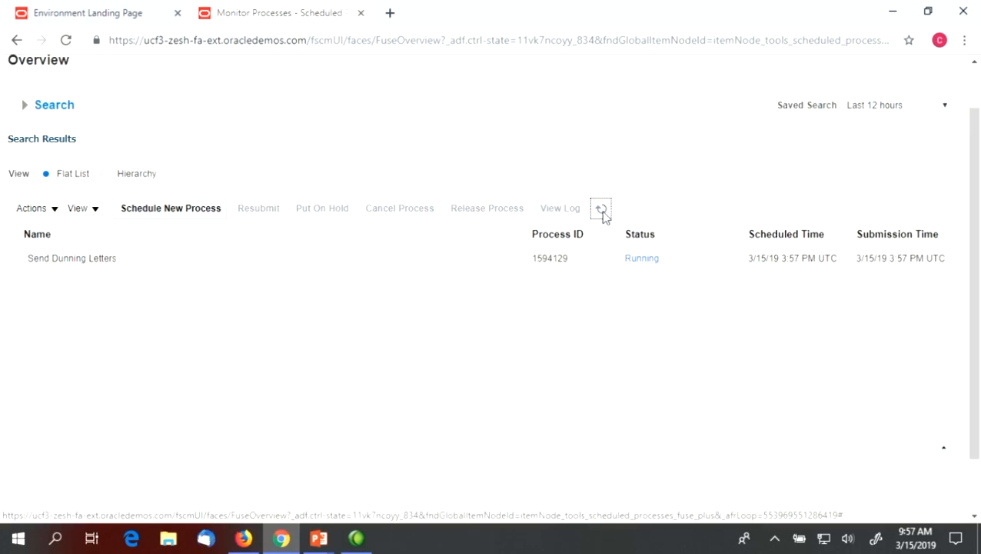
pyautogui.click(601, 210)
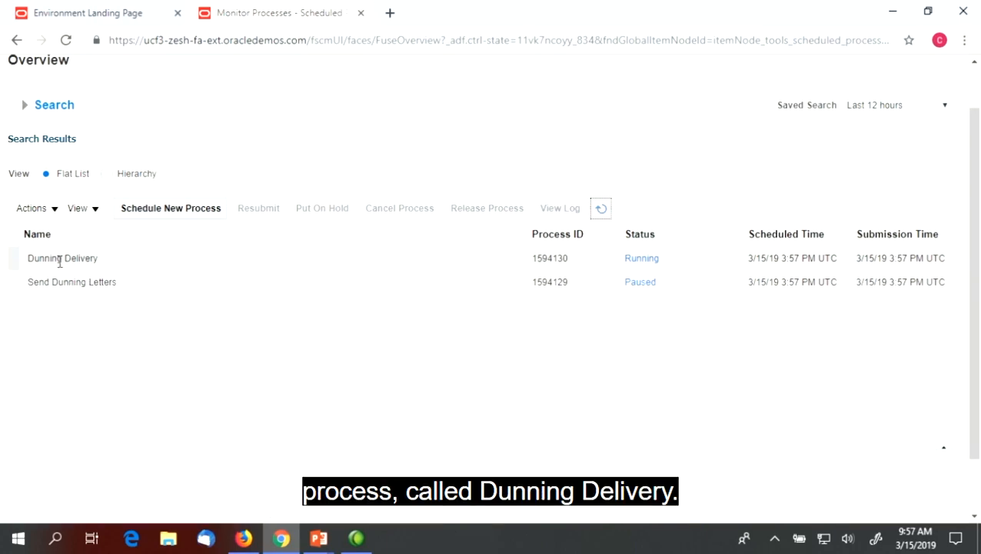
pyautogui.click(600, 209)
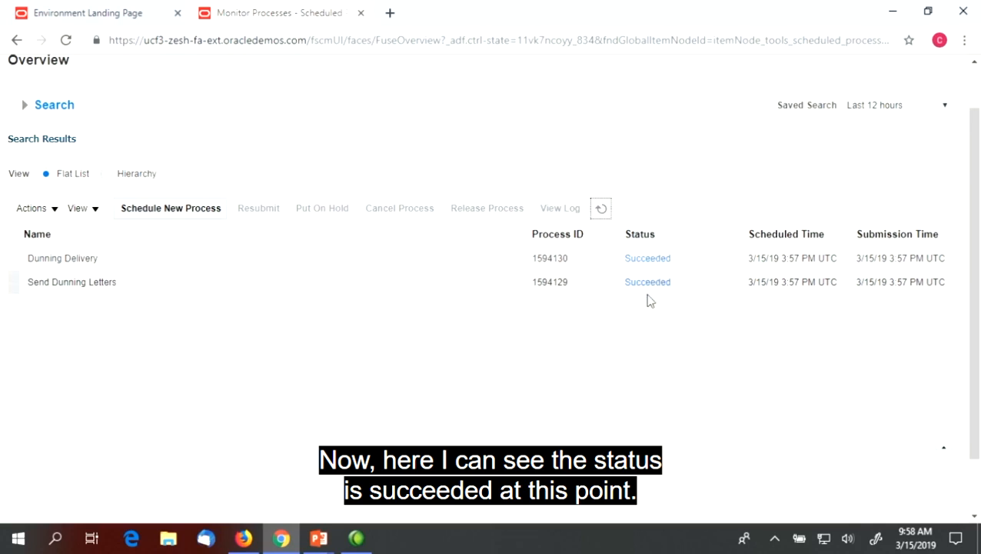
# - Open the output of the Dunning Delivery process and look through the generated dunning letter
pyautogui.click(111, 266)
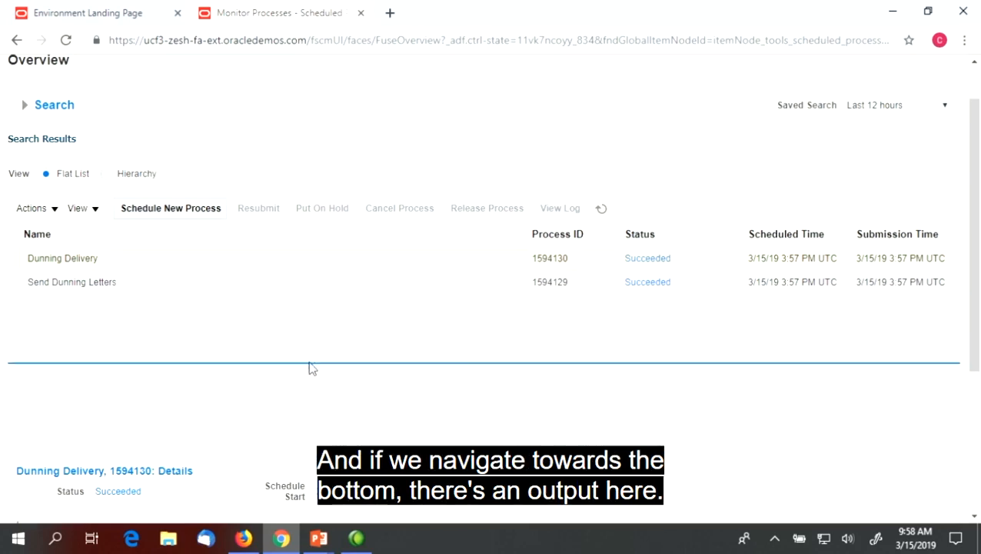
pyautogui.moveTo(311, 370); pyautogui.dragTo(309, 328)
pyautogui.scroll(-3, 162, 404)
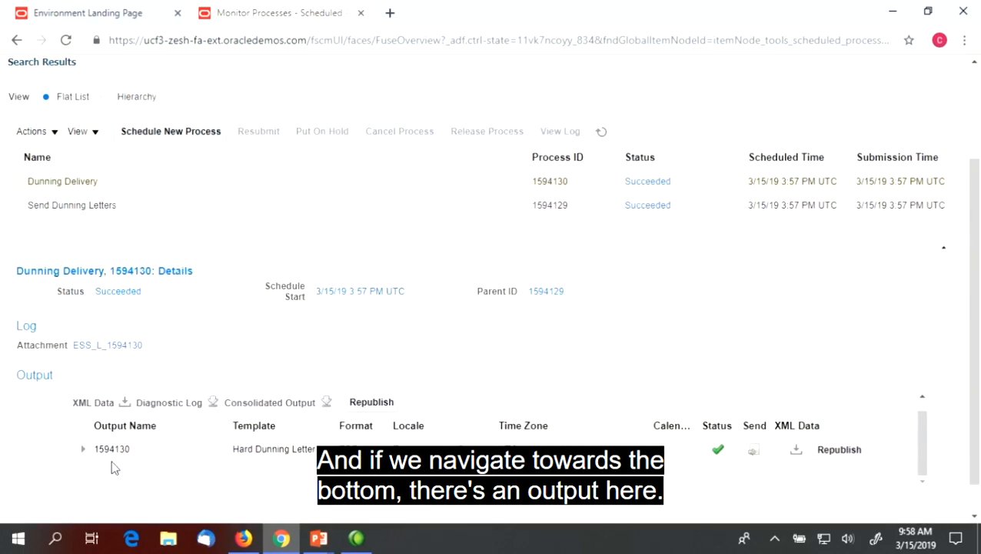
pyautogui.click(111, 449)
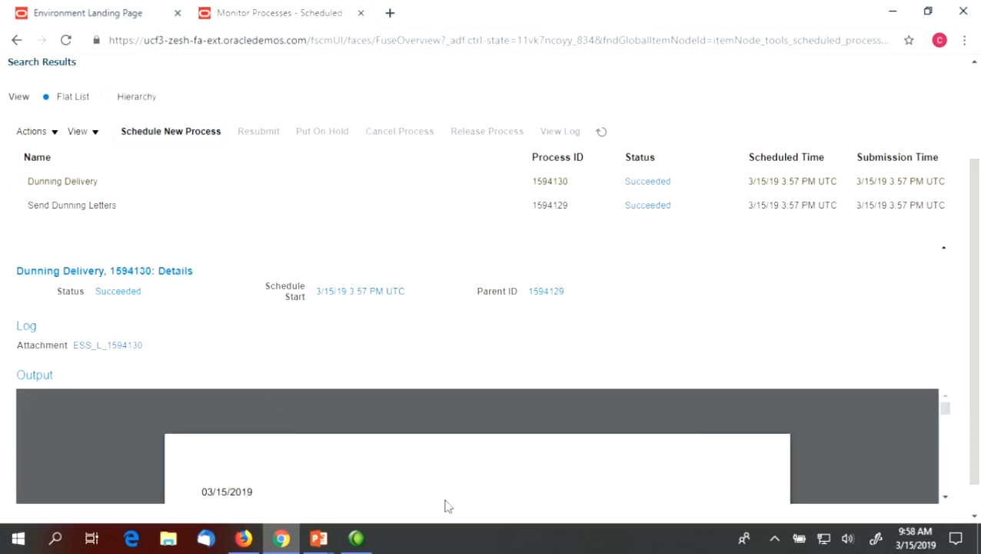
pyautogui.scroll(-3, 342, 464)
pyautogui.scroll(-3, 339, 459)
pyautogui.scroll(3, 339, 460)
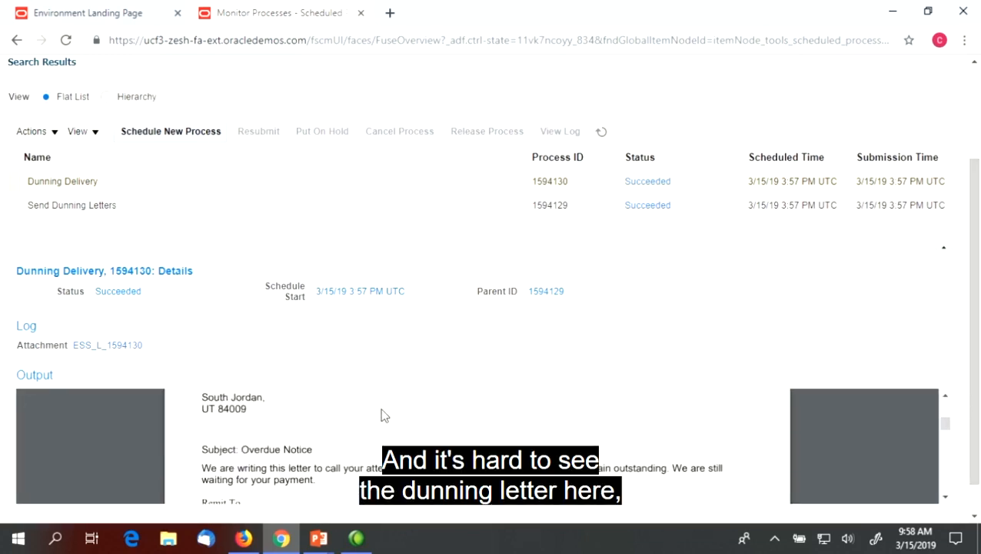
# - Save the dunning letter shown in the Dunning Delivery output to the Desktop as outputDocument.pdf
pyautogui.scroll(1, 381, 415)
pyautogui.scroll(-5, 298, 438)
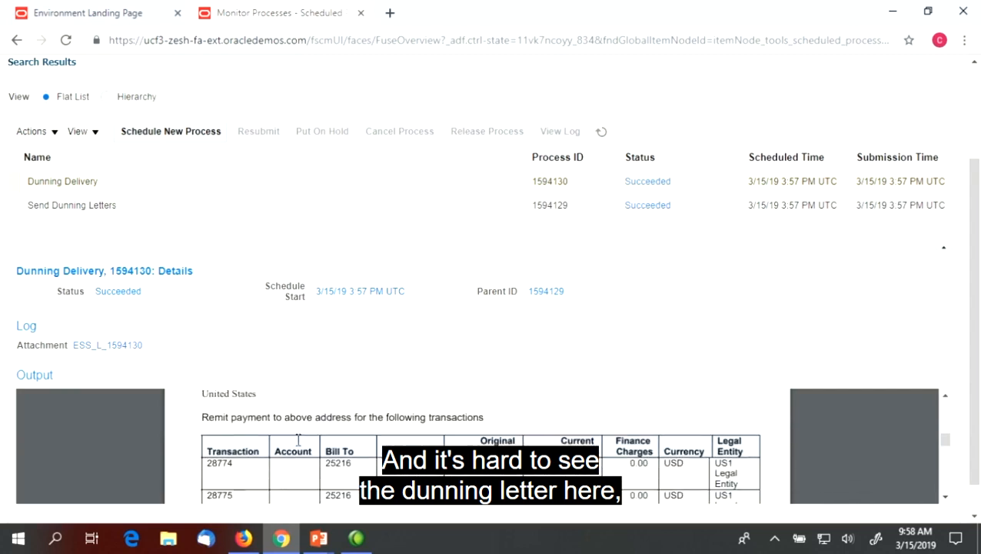
pyautogui.scroll(5, 308, 440)
pyautogui.rightClick(361, 445)
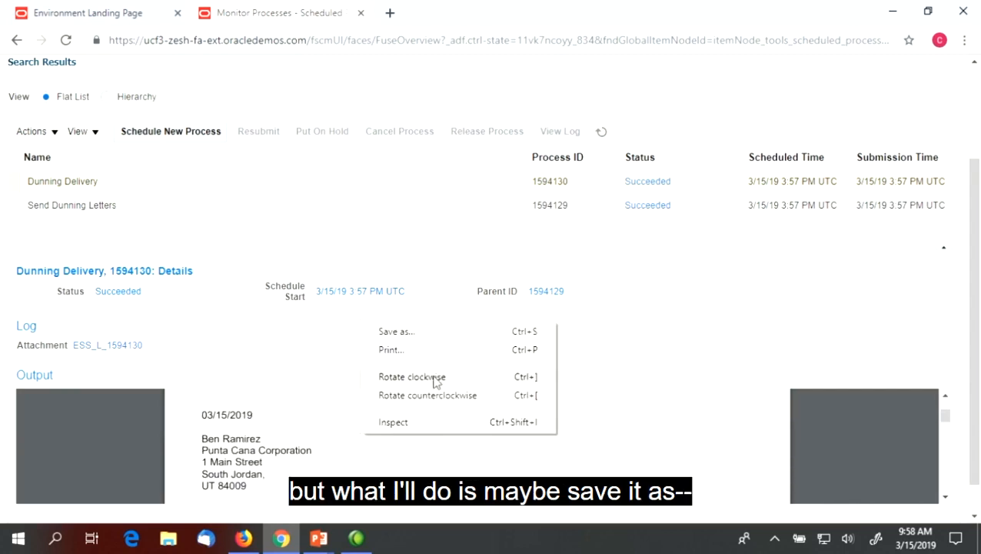
pyautogui.click(414, 333)
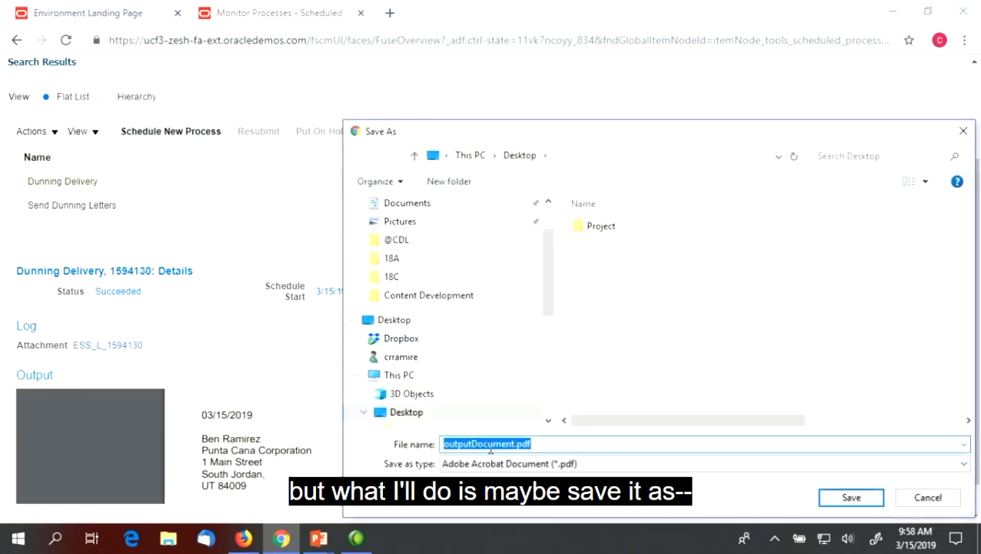
pyautogui.click(851, 496)
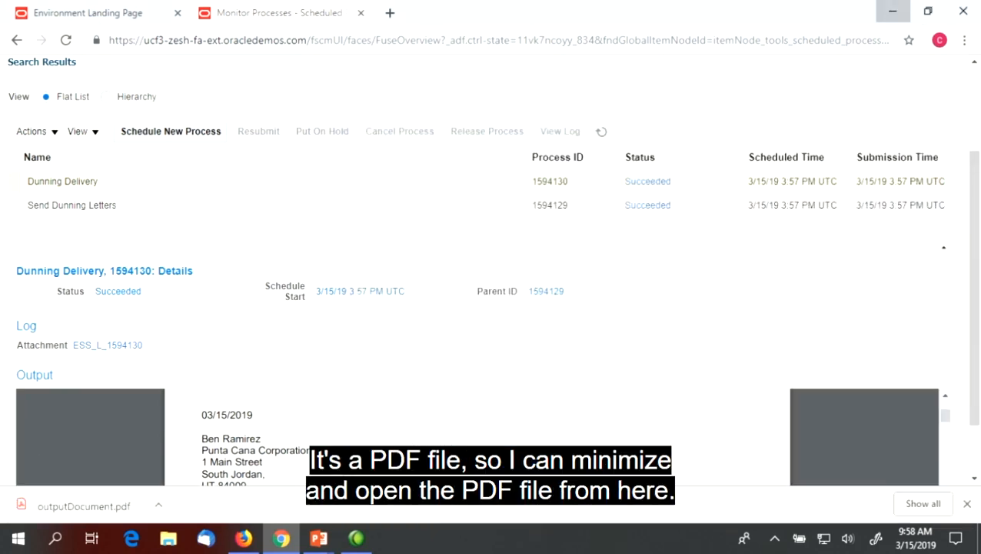
# - Open outputDocument.pdf from the desktop in Acrobat Reader and review the letter's addressee, overdue transactions and closing signature
pyautogui.click(893, 11)
pyautogui.press('super+d')
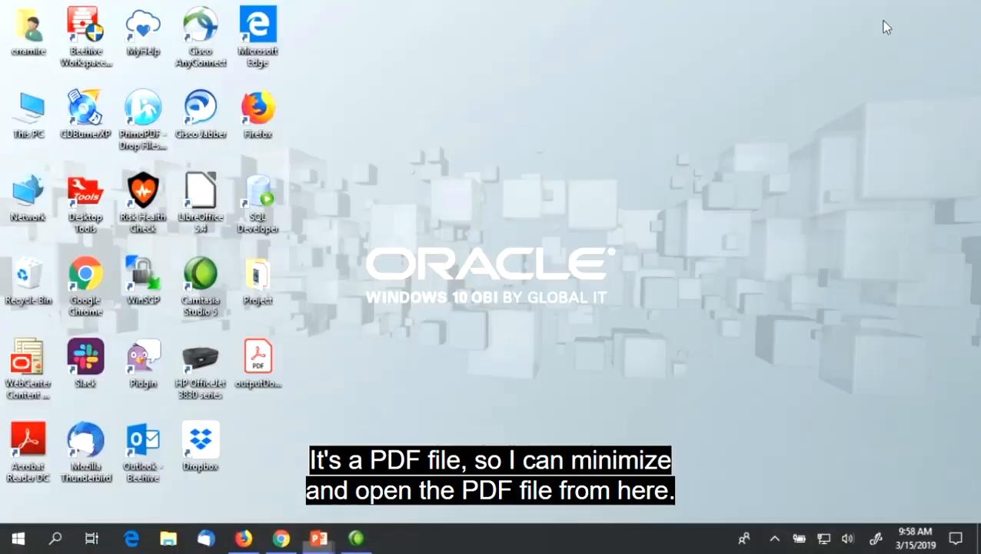
pyautogui.doubleClick(268, 348)
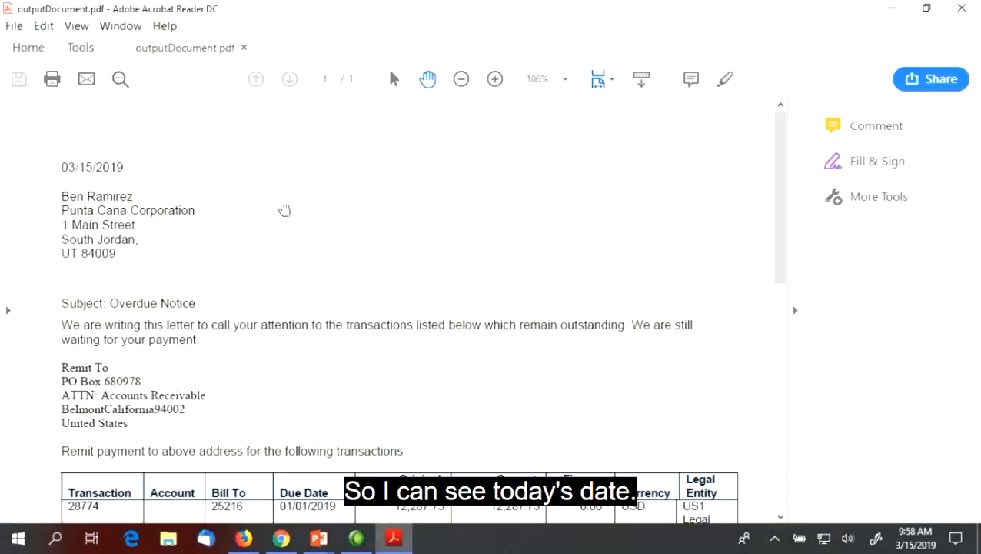
pyautogui.scroll(-1, 281, 208)
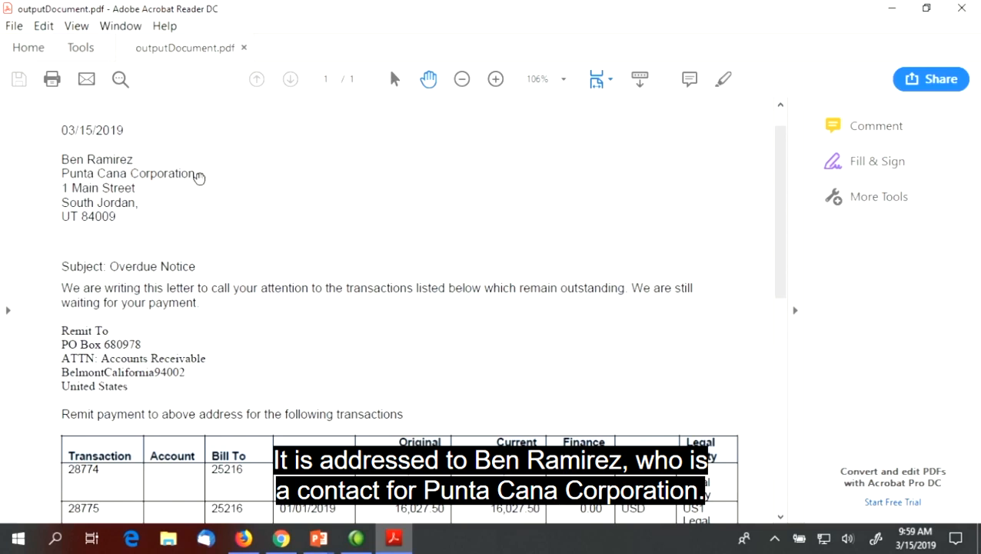
pyautogui.scroll(-2, 153, 210)
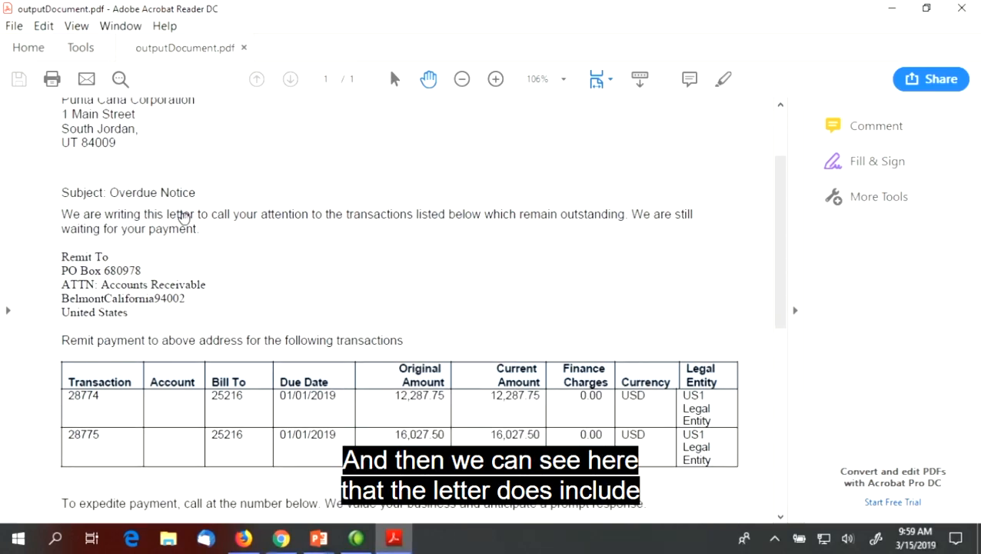
pyautogui.scroll(-2, 269, 254)
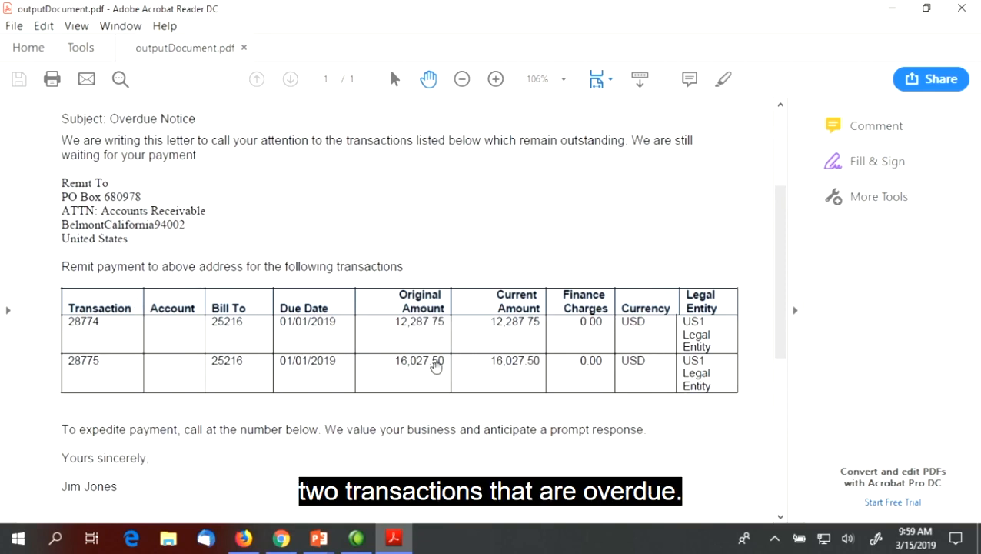
pyautogui.scroll(-1, 190, 242)
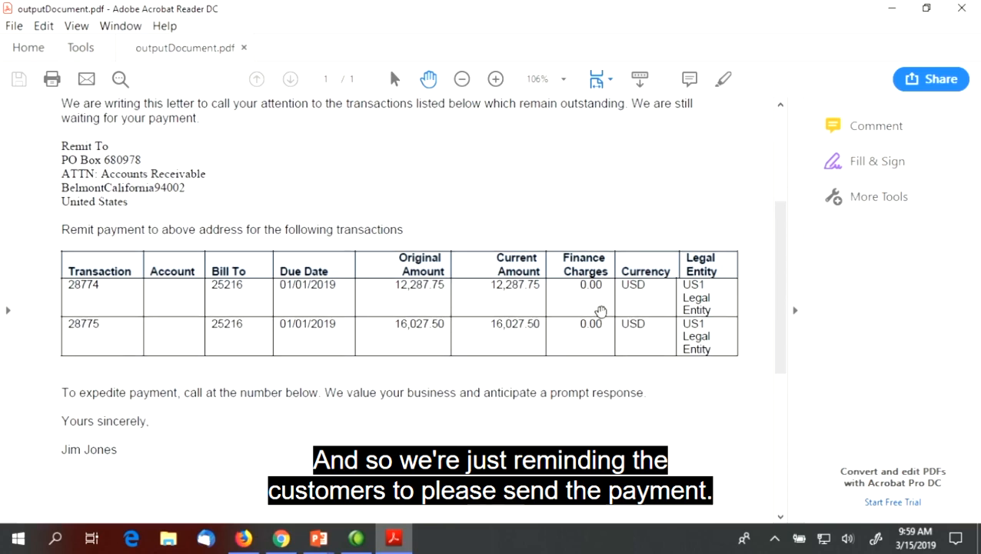
pyautogui.scroll(-1, 114, 452)
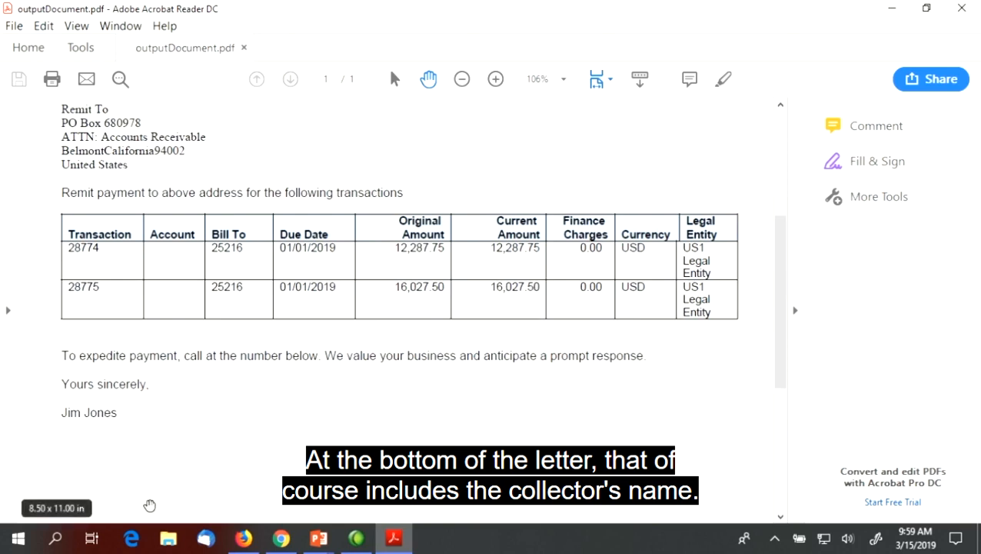
pyautogui.scroll(5, 103, 346)
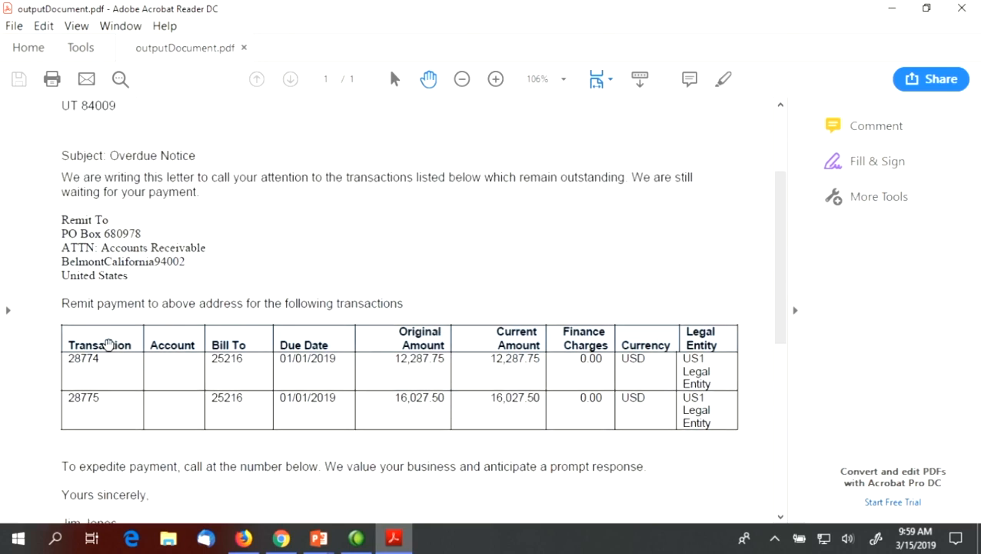